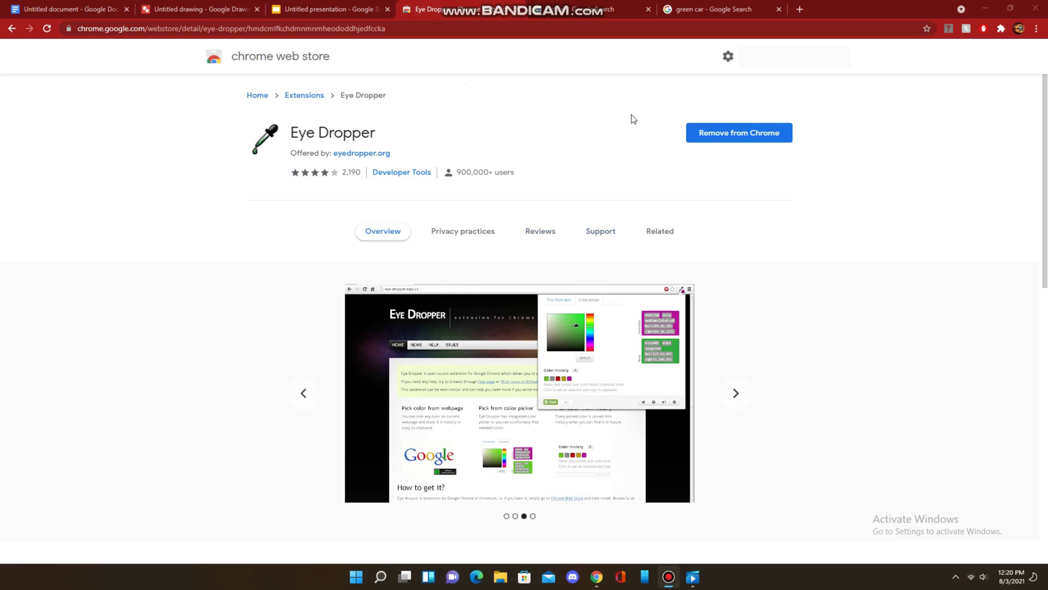
Step: Sample the red body colour of the enlarged sedan in the red car image results with the Eye Dropper extension
{"action": "left_click", "coordinate": [576, 12]}
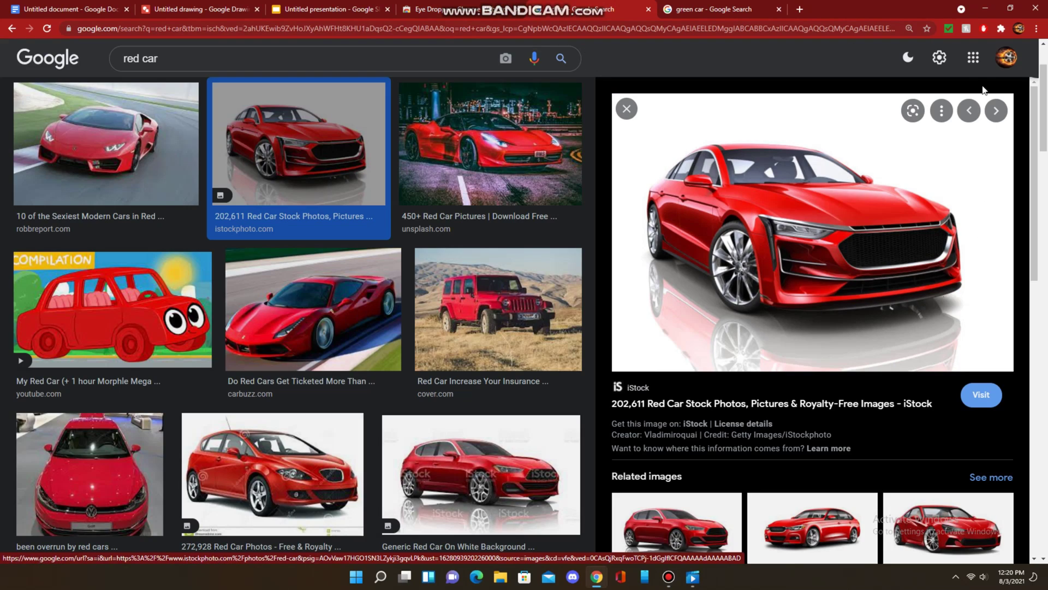
{"action": "left_click", "coordinate": [1001, 29]}
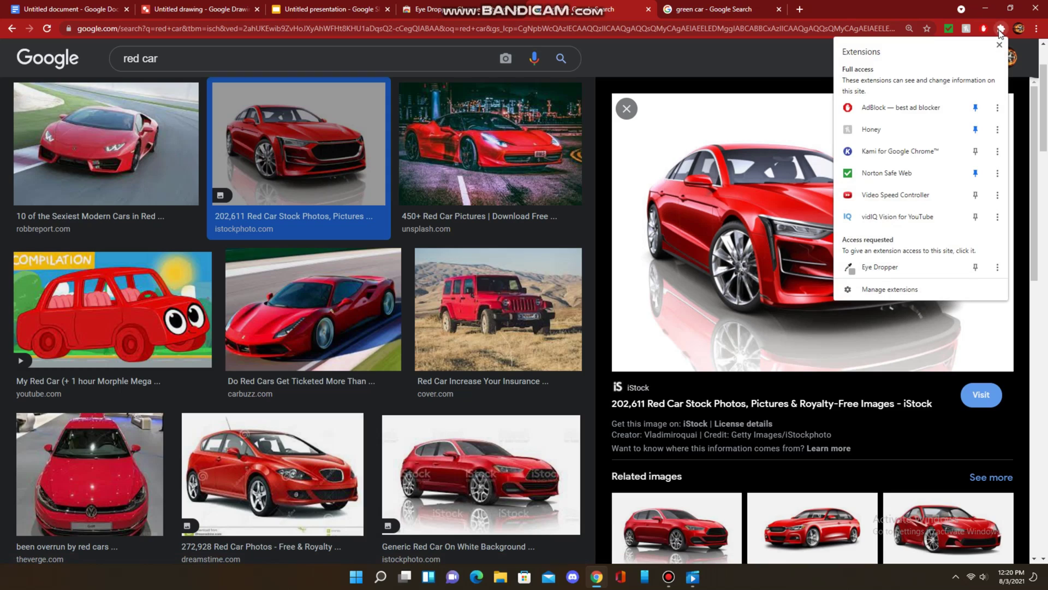
{"action": "left_click", "coordinate": [906, 267]}
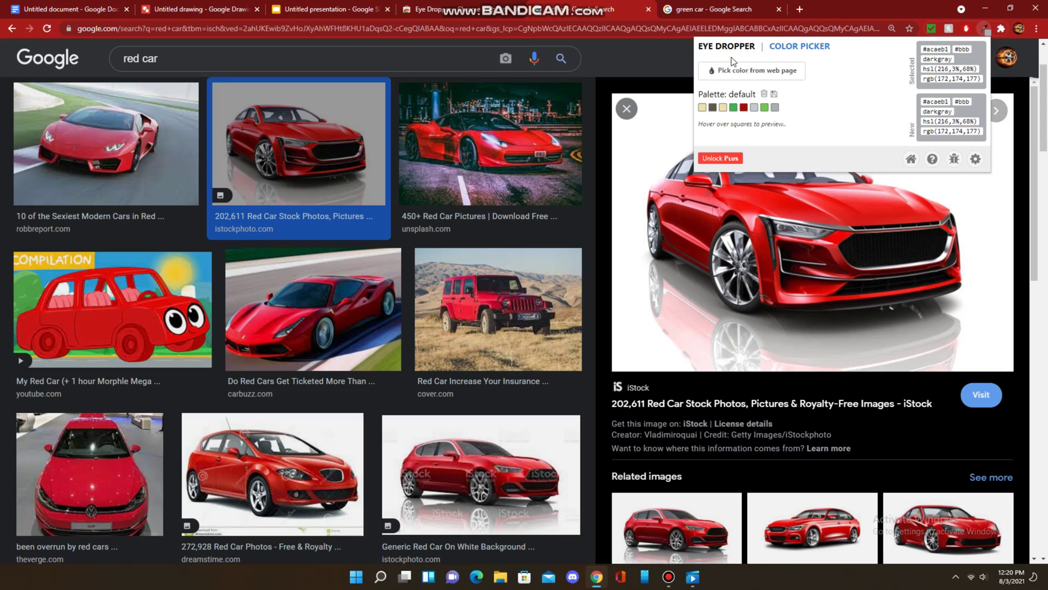
{"action": "left_click", "coordinate": [767, 73]}
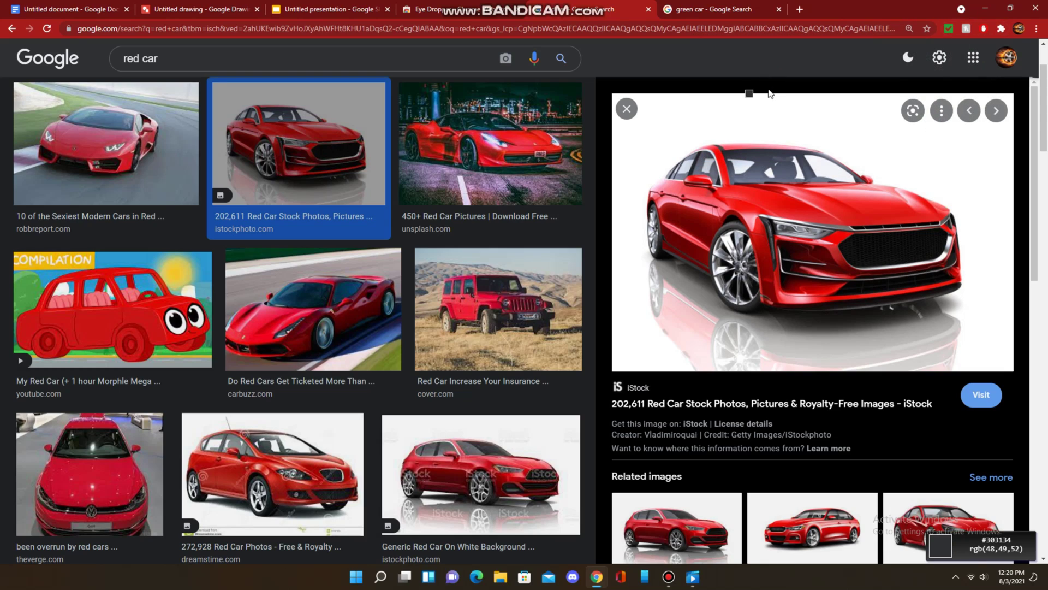
{"action": "left_click", "coordinate": [752, 203]}
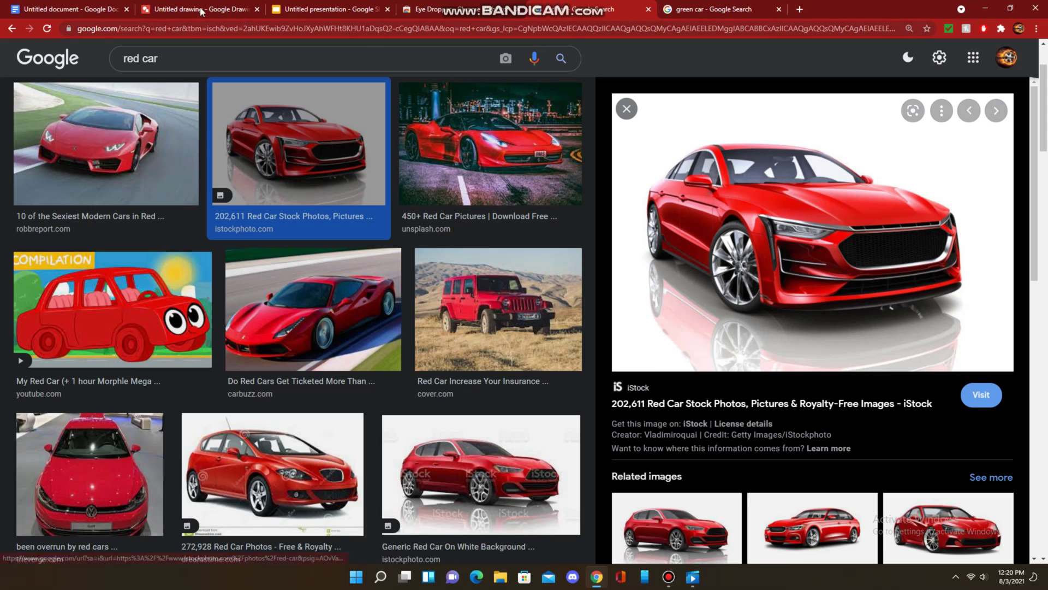
Step: In the untitled Google Docs document, set a custom text colour of #ec2c29 copied from Eye Dropper and enter the sample text "sfsdfsdfsf"
{"action": "left_click", "coordinate": [65, 6]}
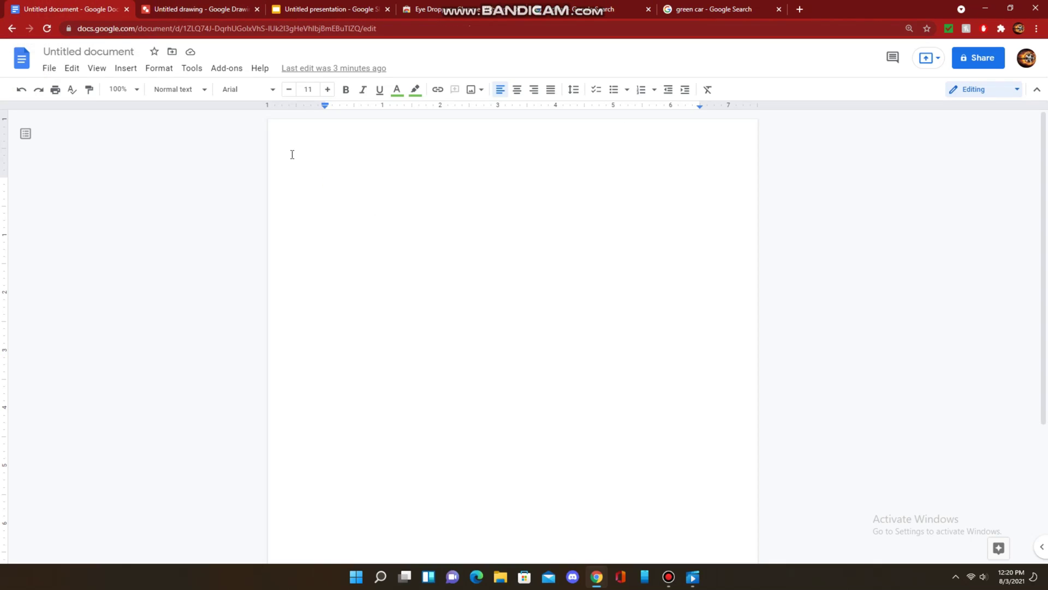
{"action": "left_click", "coordinate": [398, 92]}
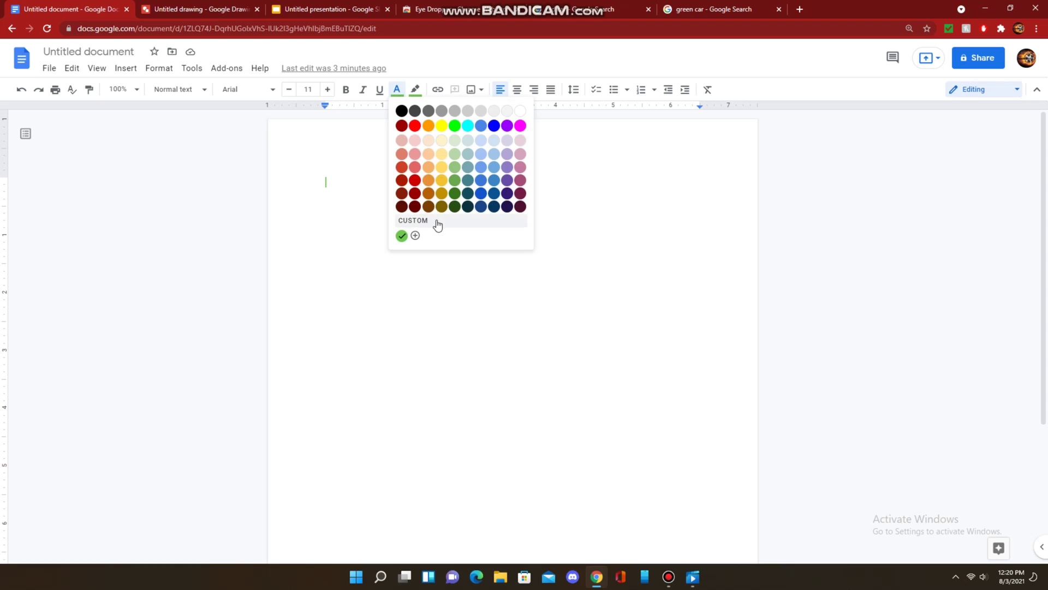
{"action": "left_click", "coordinate": [415, 235]}
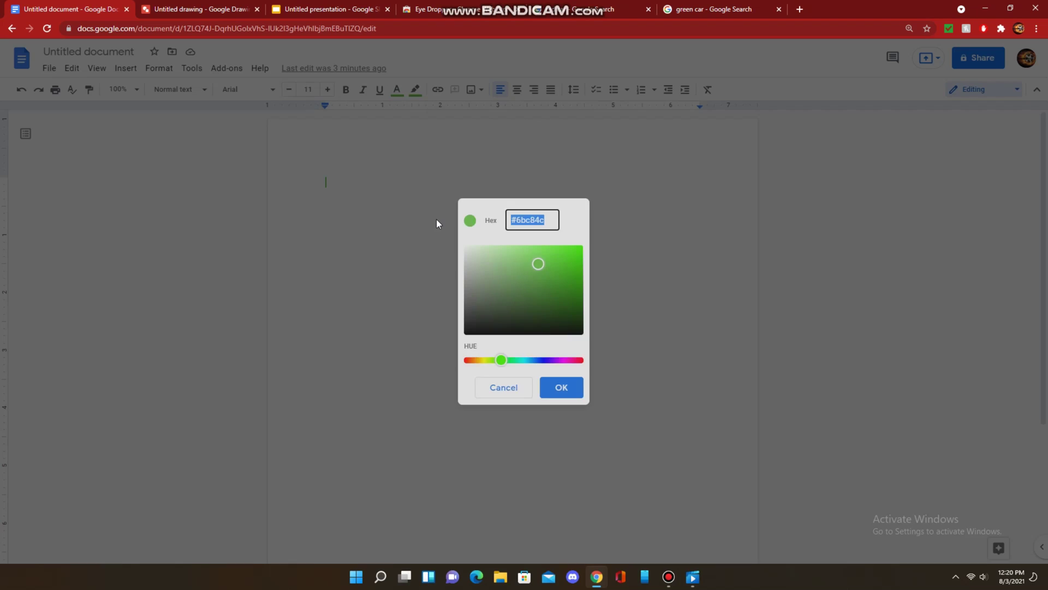
{"action": "left_click", "coordinate": [1002, 30]}
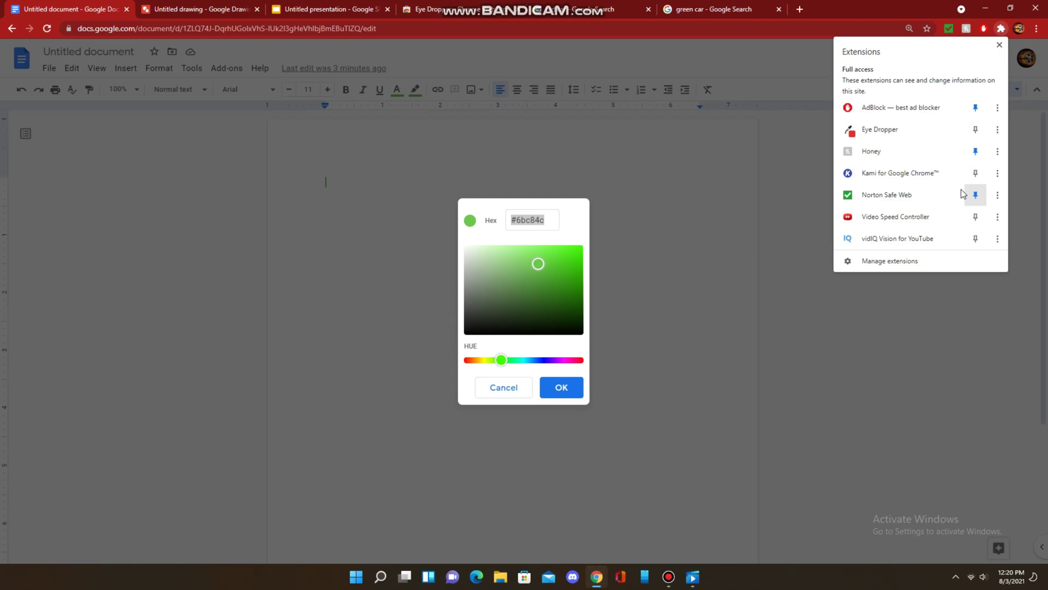
{"action": "left_click", "coordinate": [902, 130]}
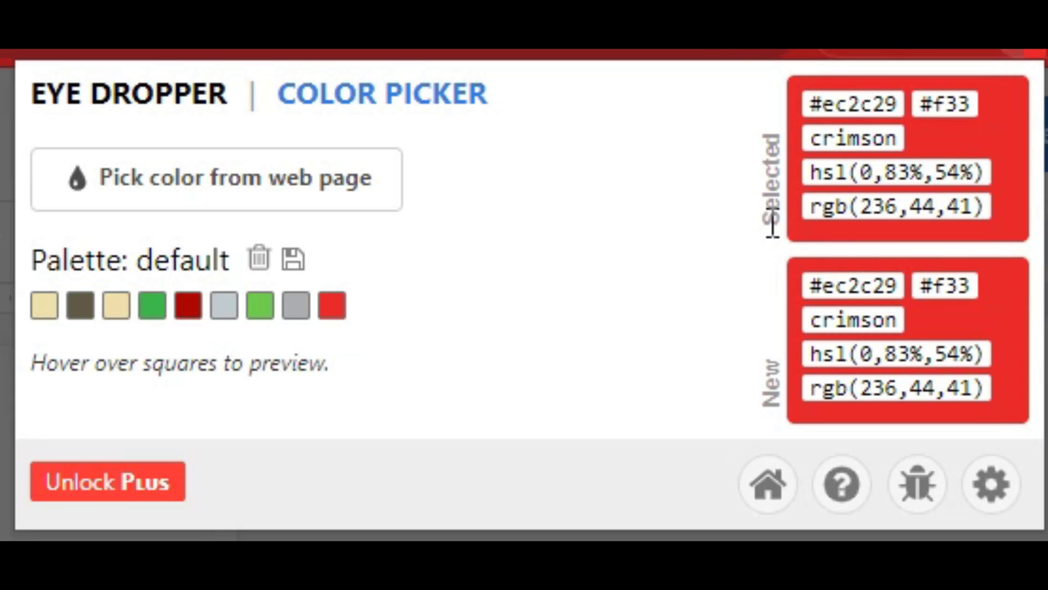
{"action": "double_click", "coordinate": [819, 104]}
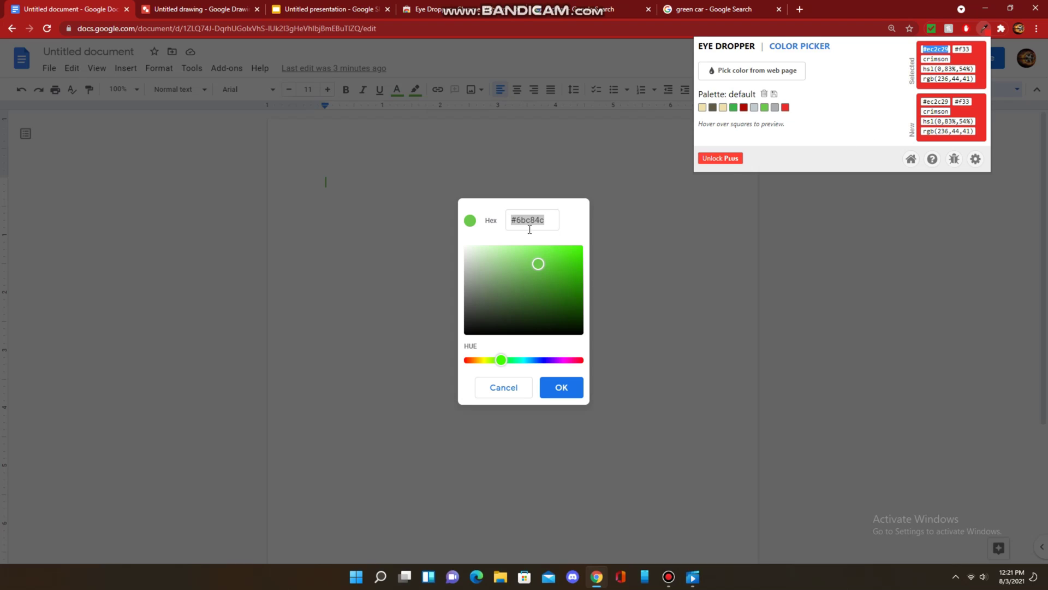
{"action": "left_click", "coordinate": [543, 219]}
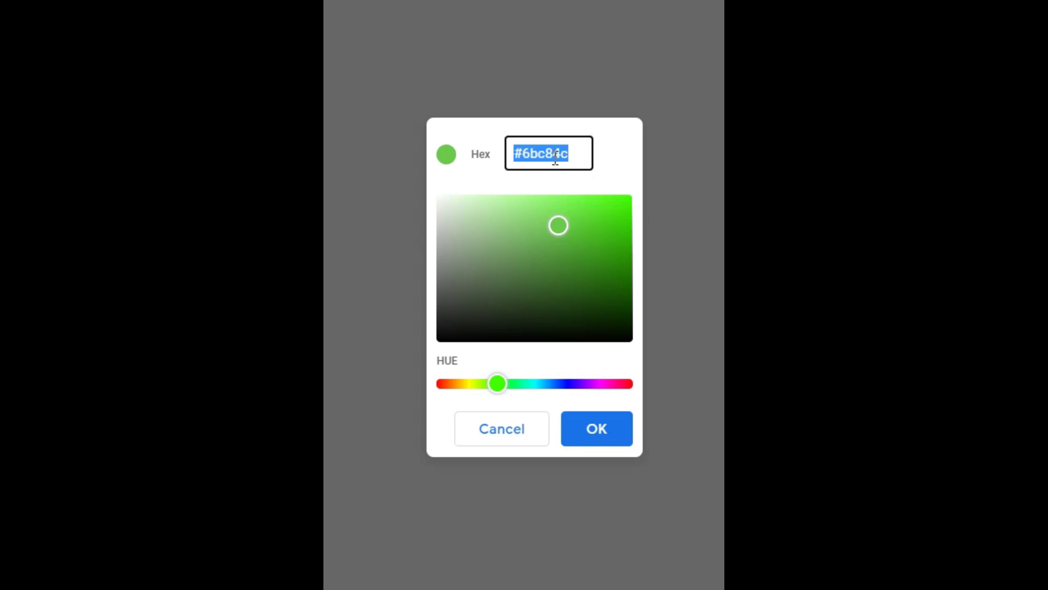
{"action": "type", "text": "#ec2c29"}
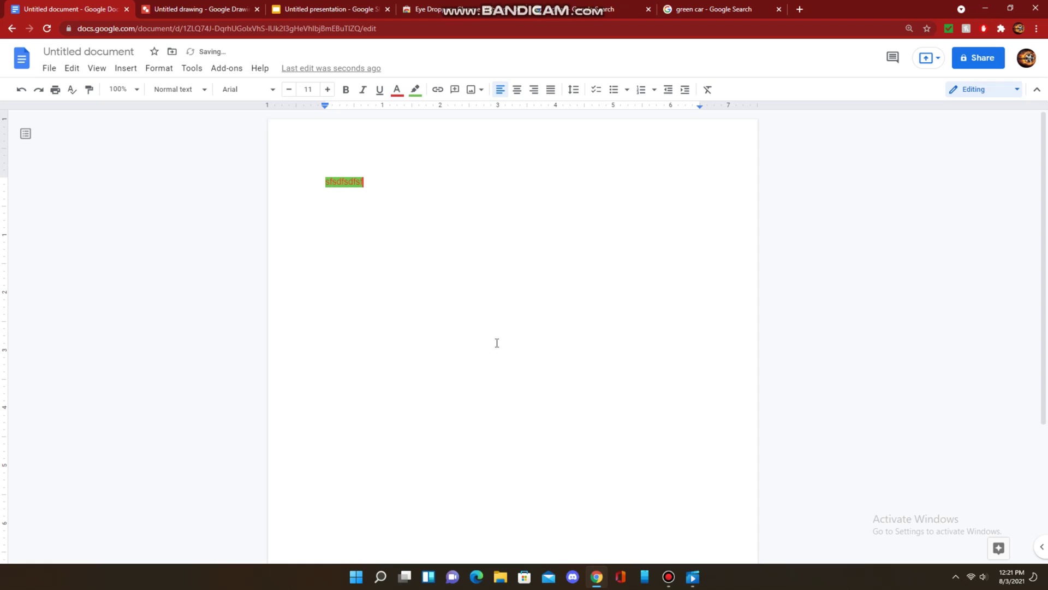
Step: Remove the highlight from the sample text and append "sfdsf" to it
{"action": "left_click", "coordinate": [345, 189]}
{"action": "double_click", "coordinate": [344, 189]}
{"action": "left_click", "coordinate": [415, 89]}
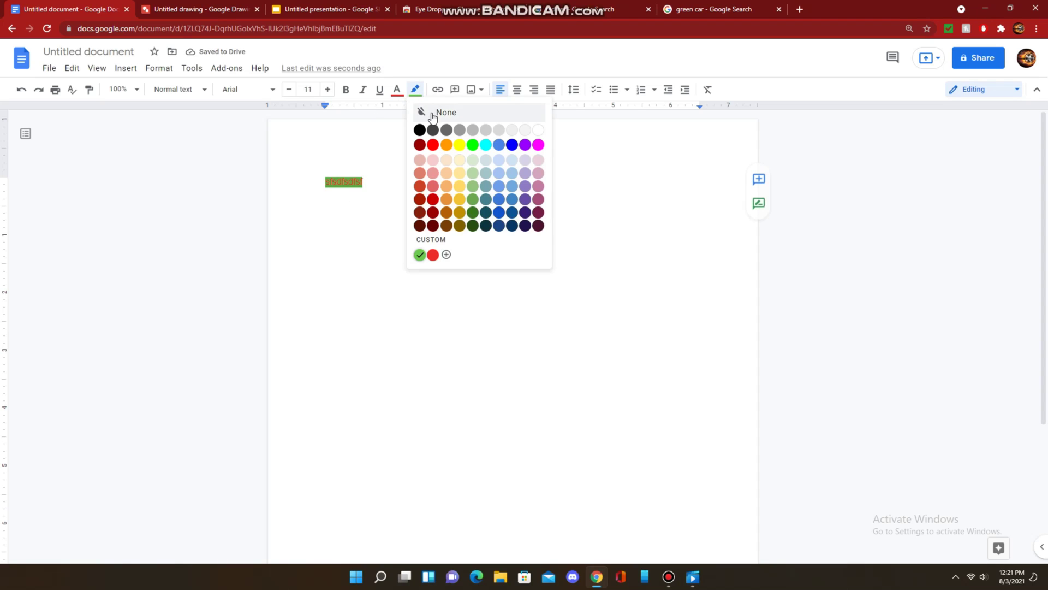
{"action": "left_click", "coordinate": [428, 110]}
{"action": "left_click", "coordinate": [378, 190]}
{"action": "type", "text": "sfdsf"}
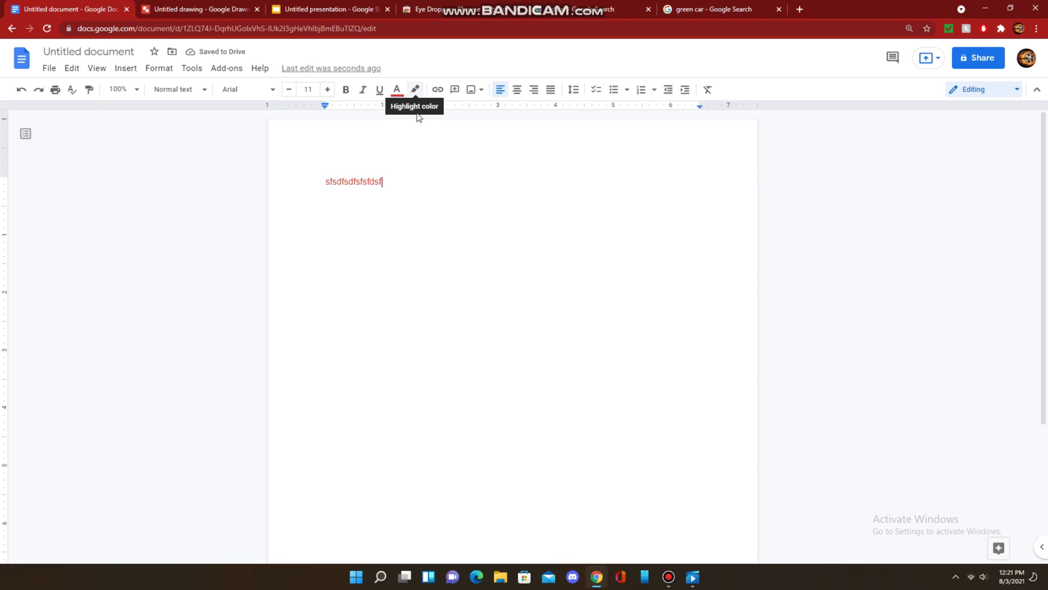
Step: Sample the green body colour of the enlarged muscle car in the green car image results with Eye Dropper
{"action": "left_click", "coordinate": [689, 11]}
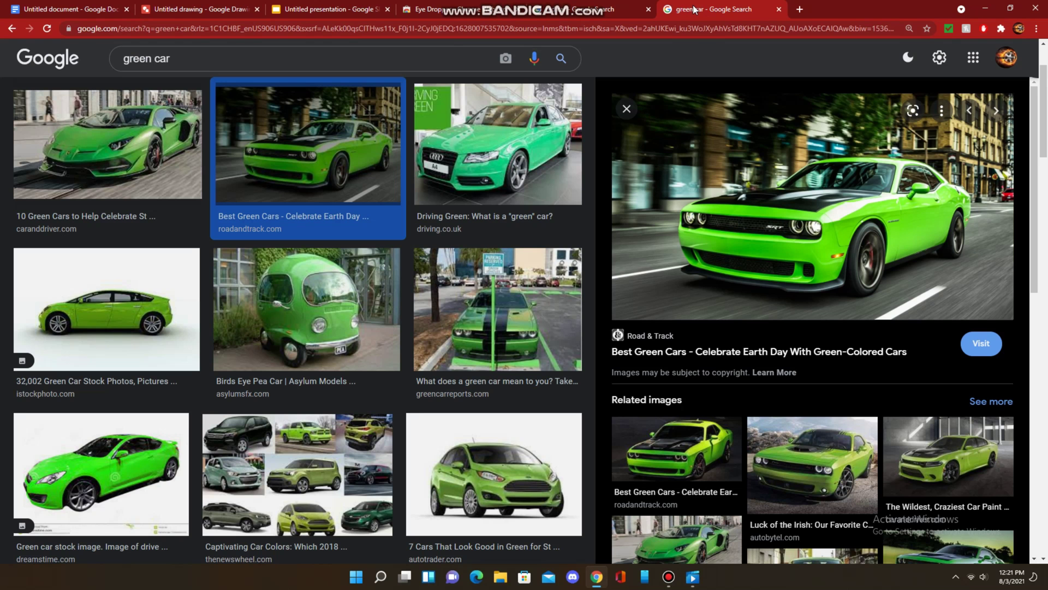
{"action": "left_click", "coordinate": [1000, 32]}
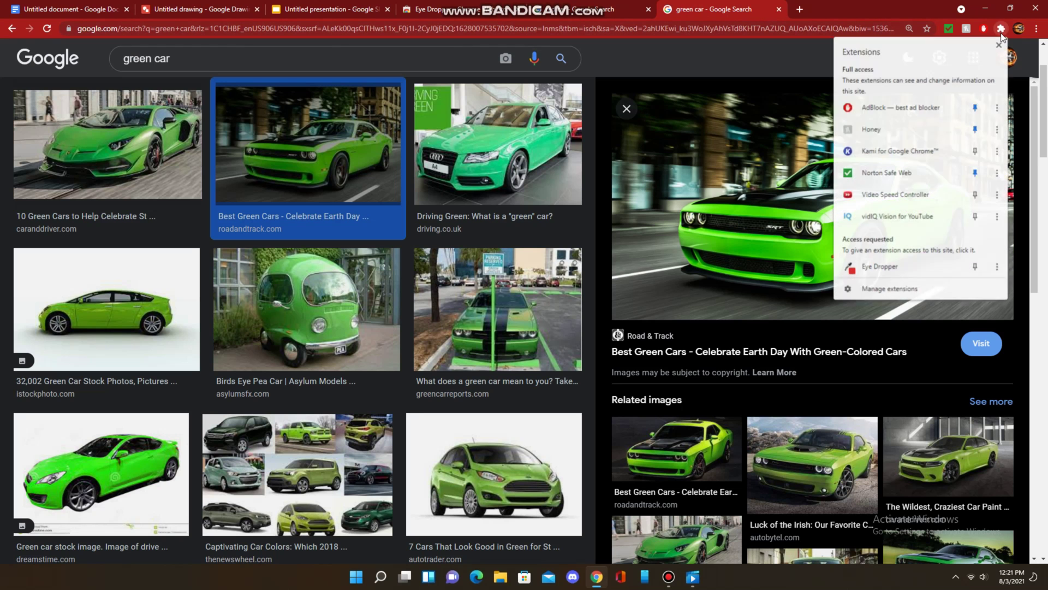
{"action": "left_click", "coordinate": [883, 273]}
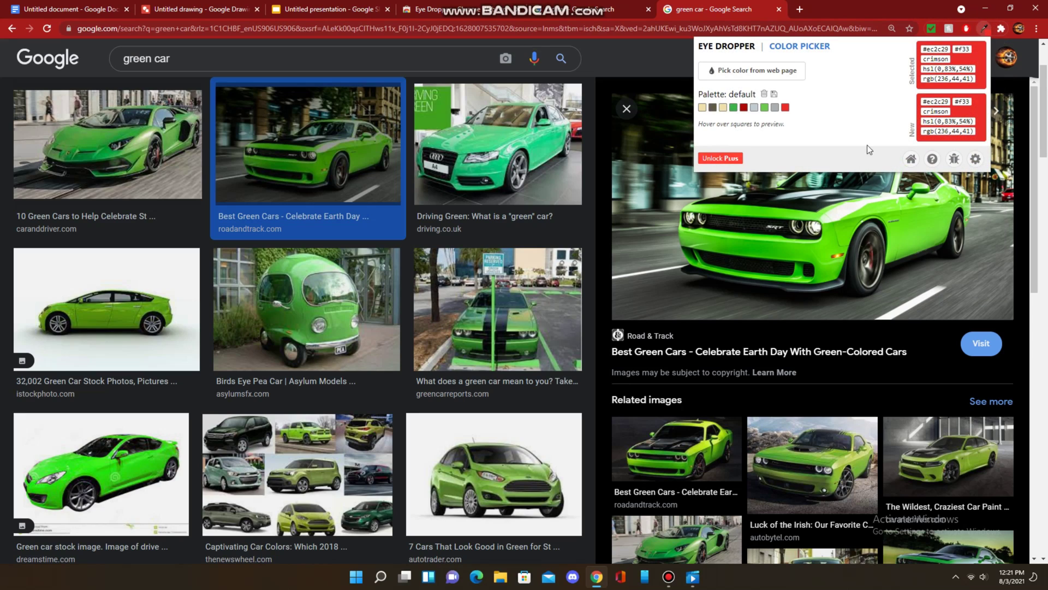
{"action": "left_click", "coordinate": [726, 72]}
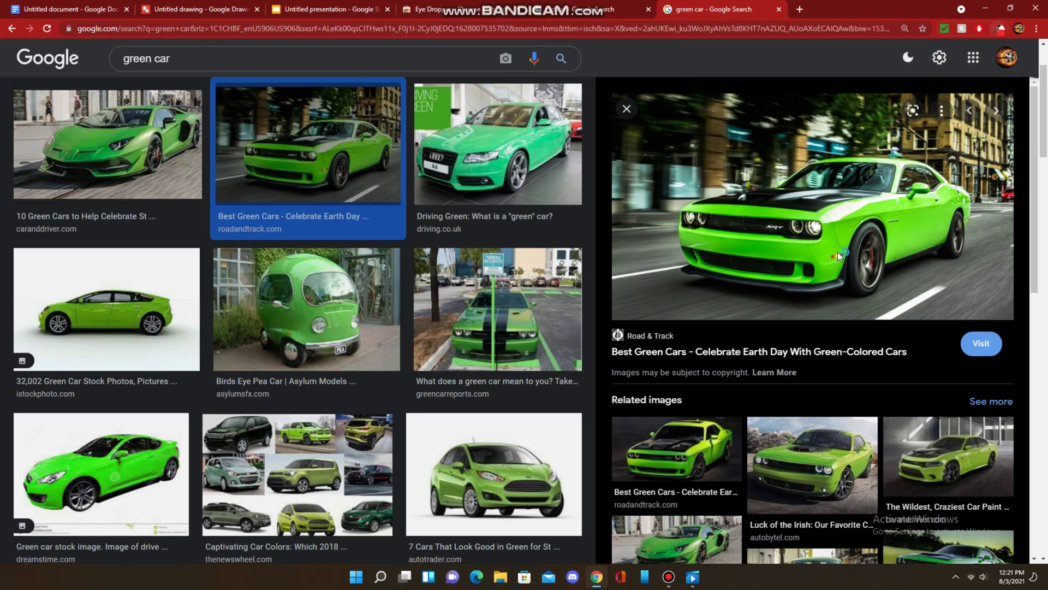
{"action": "left_click", "coordinate": [806, 248]}
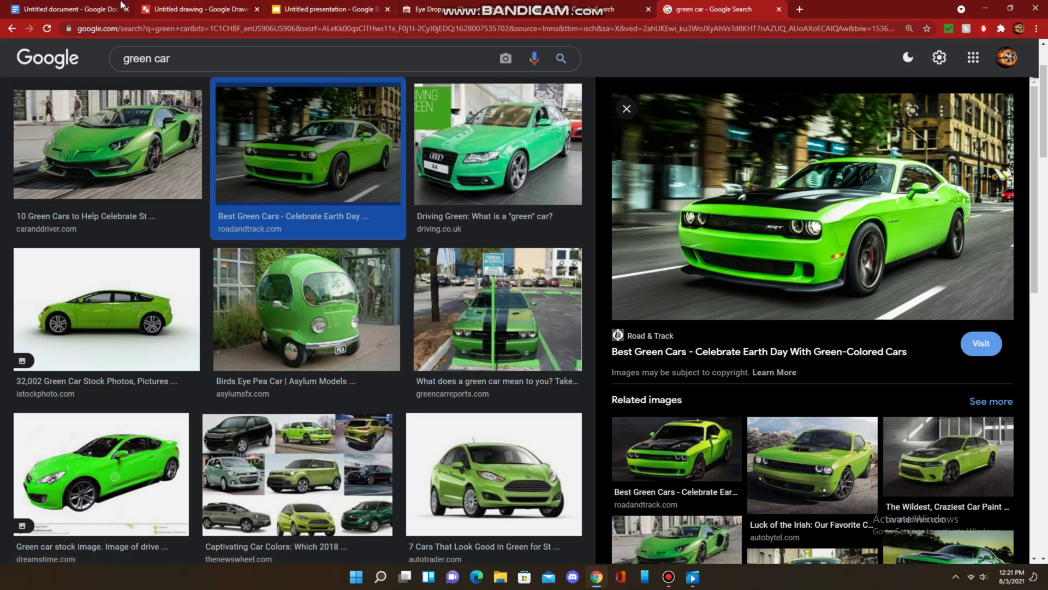
Step: Open the custom highlight colour settings in the Google Docs document and copy the selected hex code 4ad500 from Eye Dropper
{"action": "left_click", "coordinate": [90, 8]}
{"action": "left_click", "coordinate": [413, 90]}
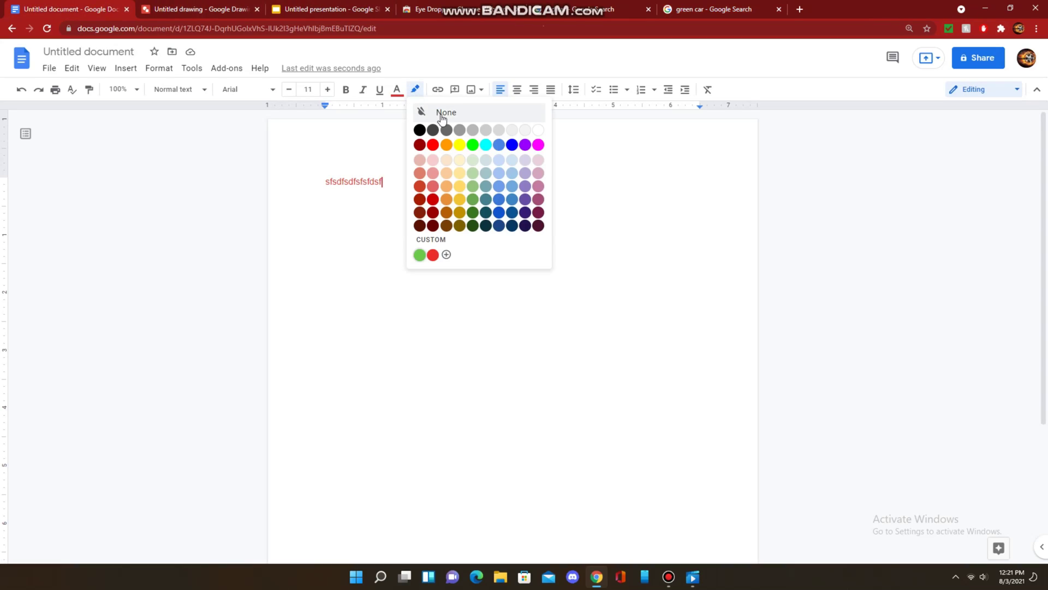
{"action": "left_click", "coordinate": [446, 254]}
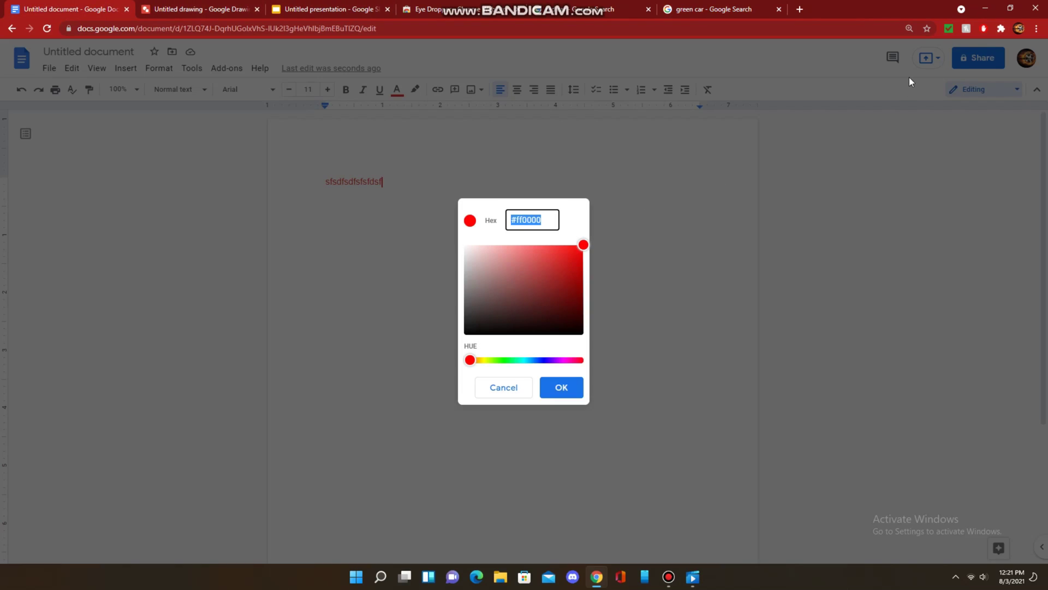
{"action": "left_click", "coordinate": [1001, 30]}
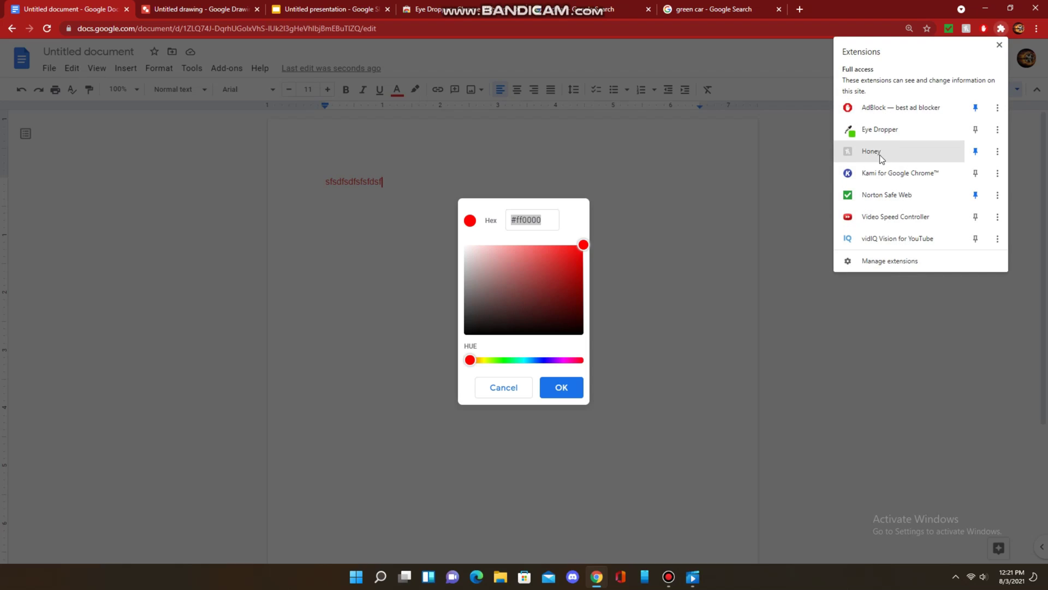
{"action": "left_click", "coordinate": [877, 137]}
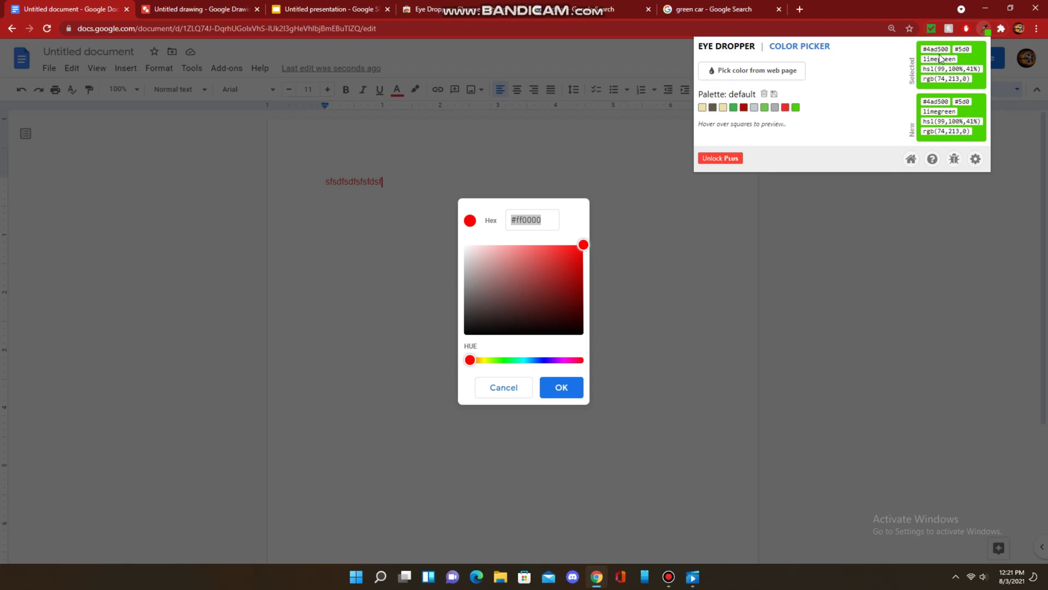
{"action": "double_click", "coordinate": [940, 49]}
{"action": "key", "text": "ctrl+c"}
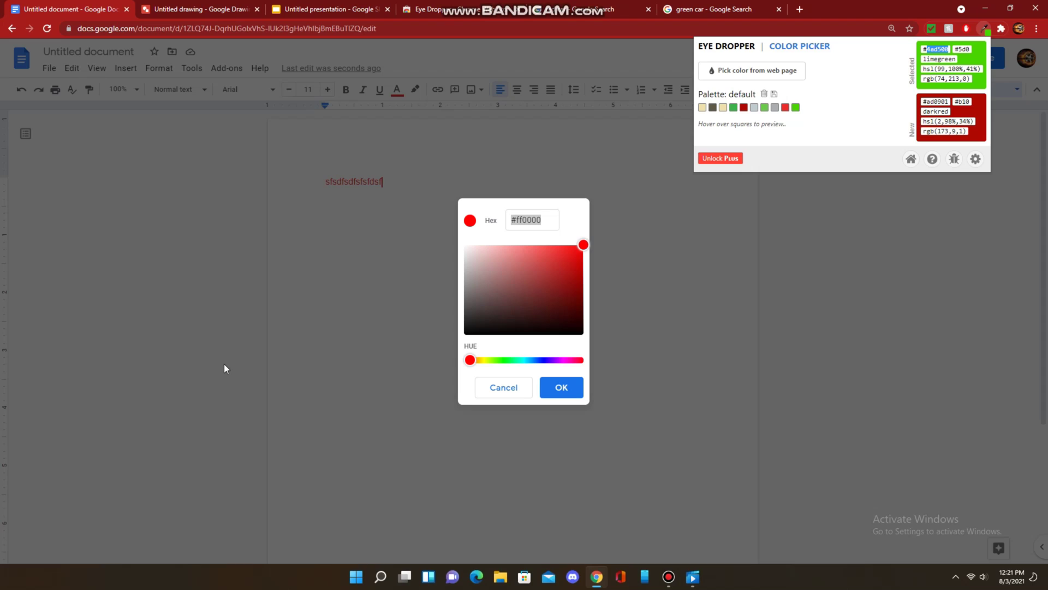
Step: Paste 4ad500 as the hex value of the custom highlight colour and accept it
{"action": "left_click", "coordinate": [533, 219]}
{"action": "key", "text": "ctrl+v"}
{"action": "key", "text": "ctrl+a"}
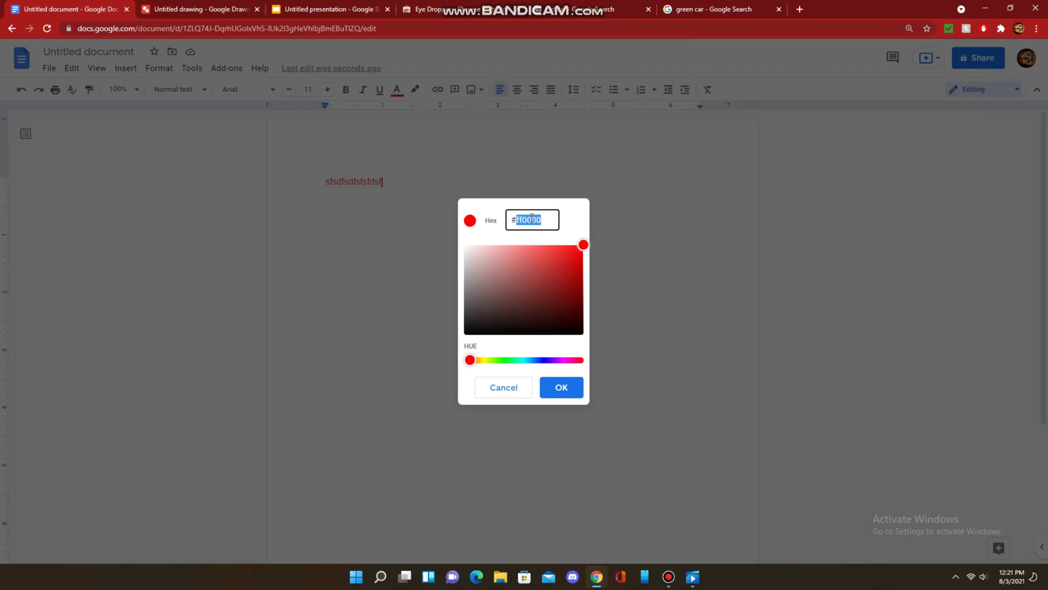
{"action": "key", "text": "ctrl+v"}
{"action": "left_click", "coordinate": [571, 387]}
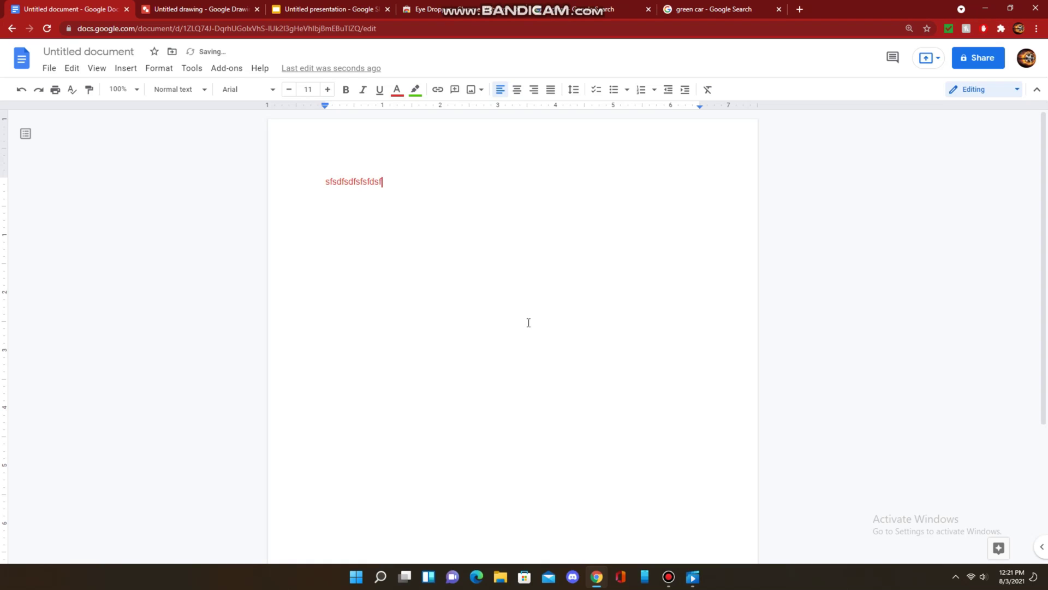
Step: Highlight the whole sample word "sfsdfsdfsfsfdsf" with the custom bright green #4ad500
{"action": "left_click", "coordinate": [349, 179]}
{"action": "double_click", "coordinate": [356, 166]}
{"action": "left_click", "coordinate": [385, 219]}
{"action": "double_click", "coordinate": [366, 180]}
{"action": "left_click", "coordinate": [415, 89]}
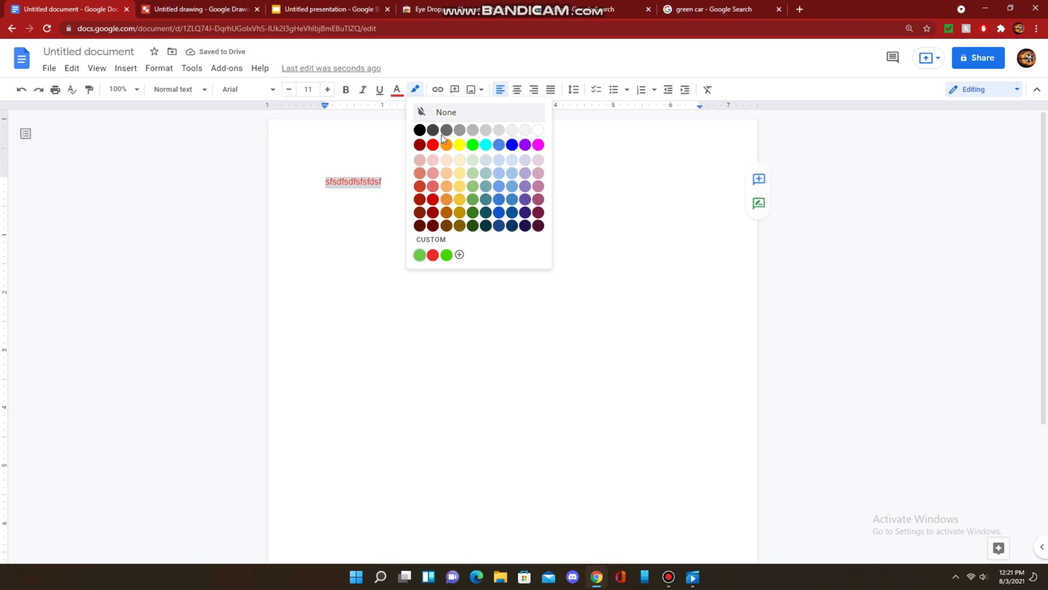
{"action": "left_click", "coordinate": [449, 254]}
{"action": "left_click", "coordinate": [440, 265]}
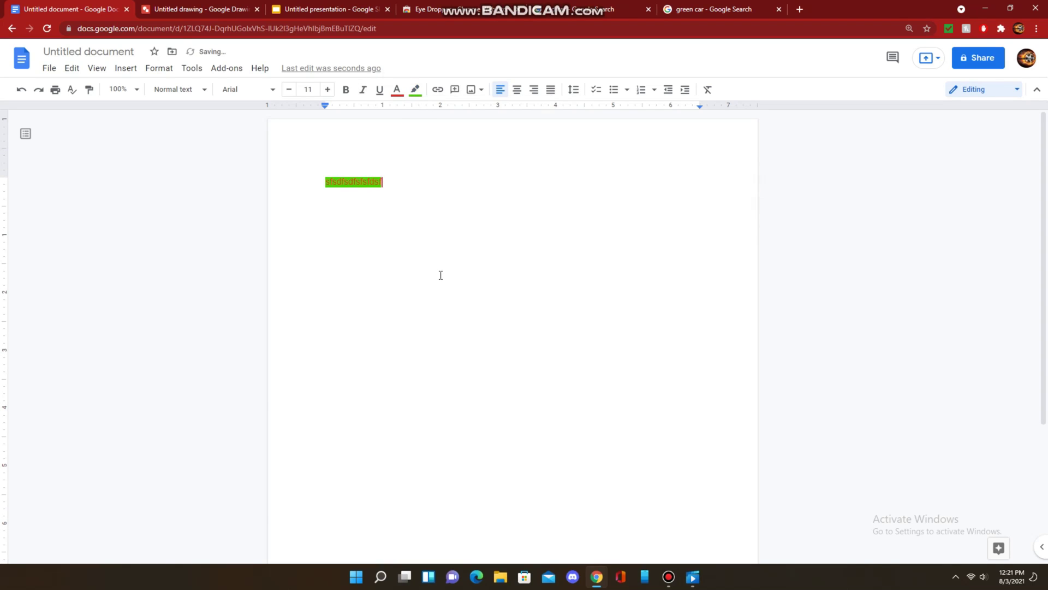
Step: Switch to the untitled Google Drawings file and draw a rounded rectangle about 3.1 by 3.4 inches in the canvas's left half
{"action": "left_click", "coordinate": [182, 5]}
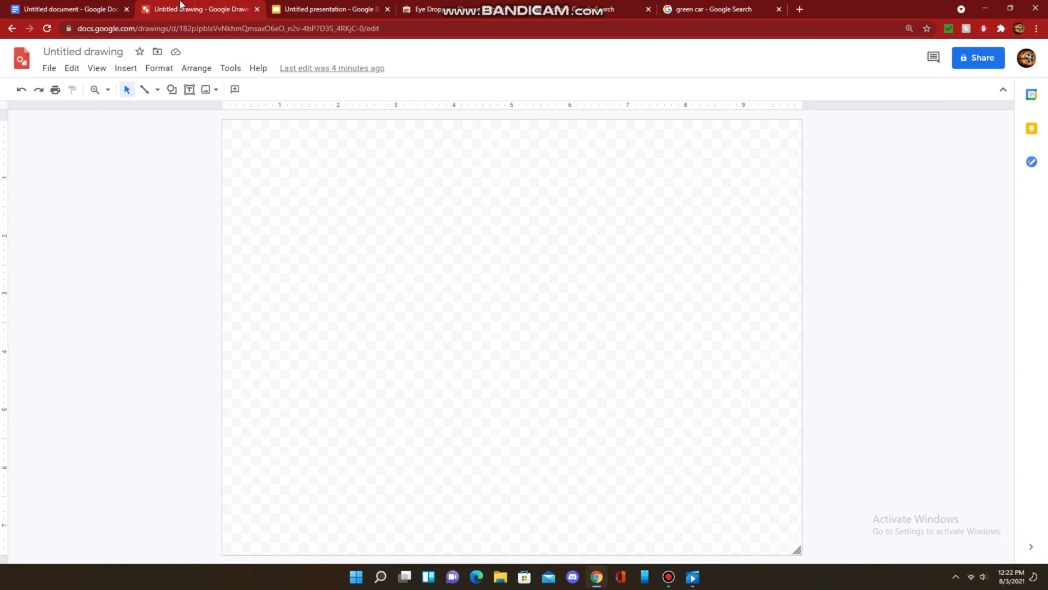
{"action": "left_click", "coordinate": [174, 91]}
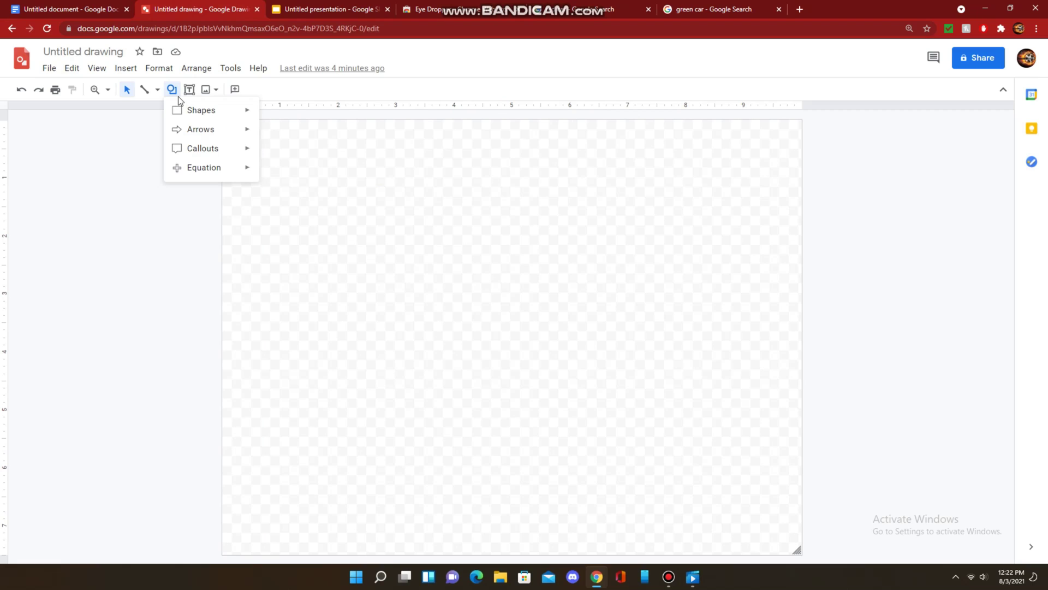
{"action": "mouse_move", "coordinate": [178, 110]}
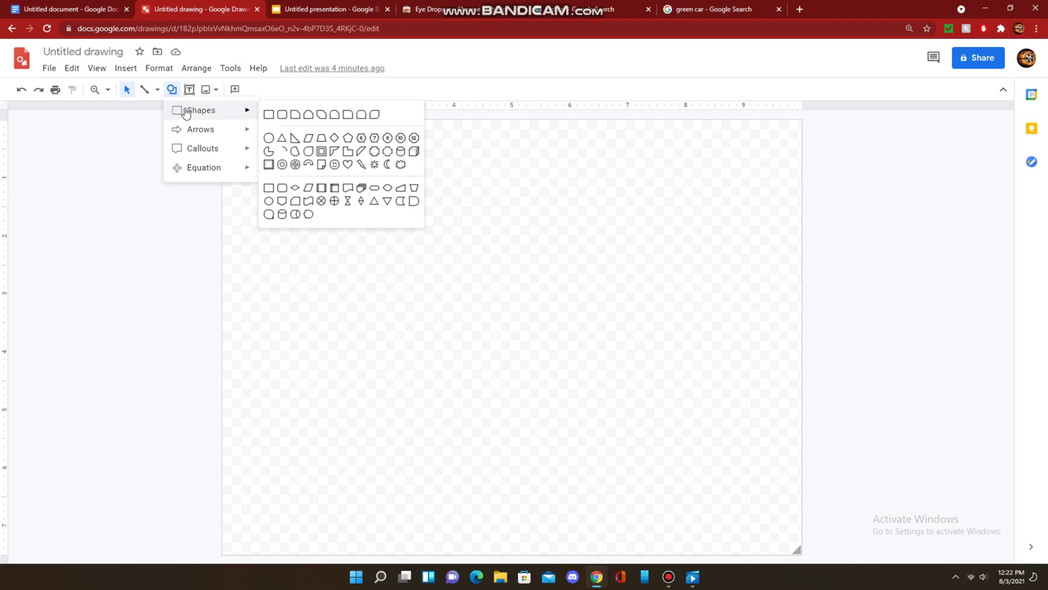
{"action": "left_click", "coordinate": [283, 115]}
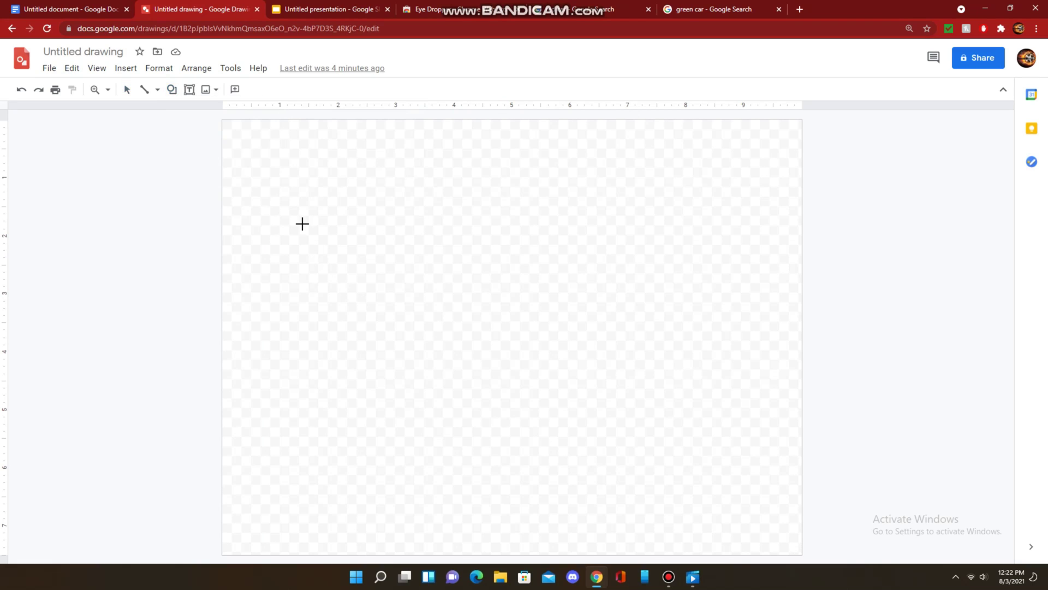
{"action": "left_click_drag", "start_coordinate": [302, 219], "coordinate": [484, 417]}
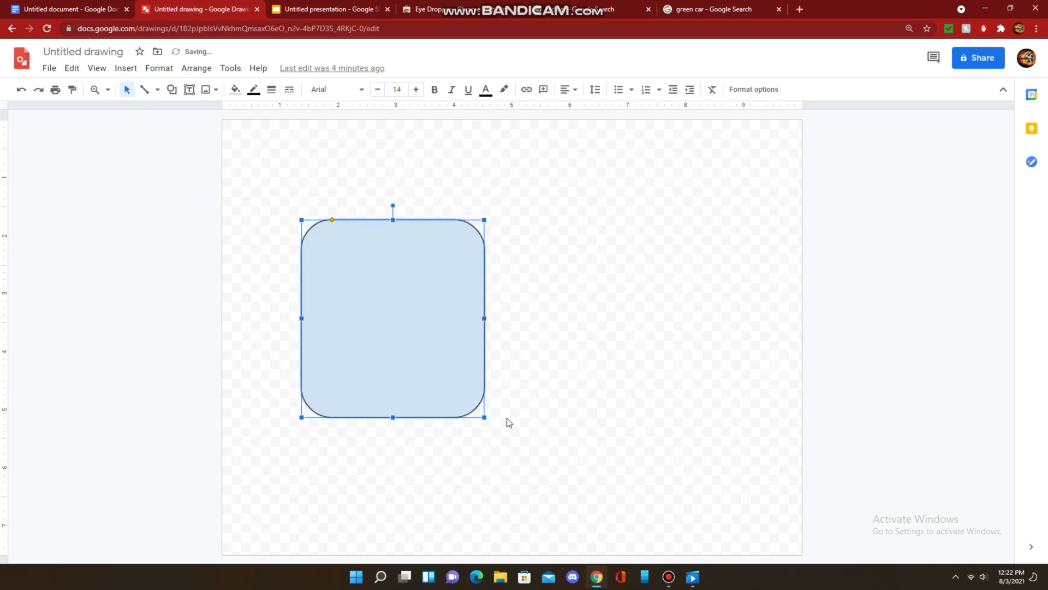
Step: Fill the rounded rectangle with the custom colour 4ad500, pasting the copied code as its hex value
{"action": "left_click", "coordinate": [235, 89]}
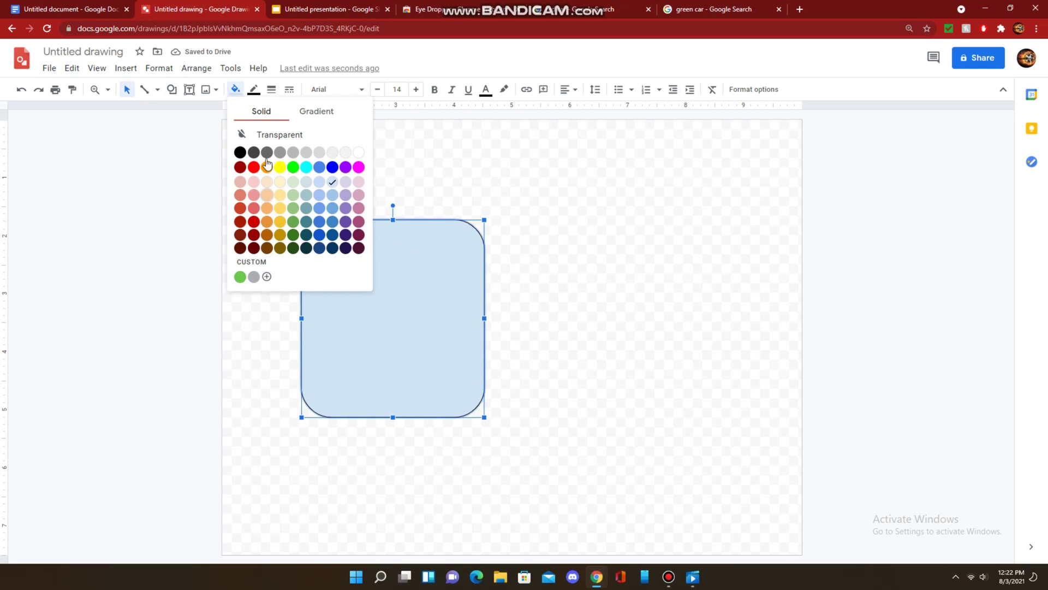
{"action": "left_click", "coordinate": [267, 275]}
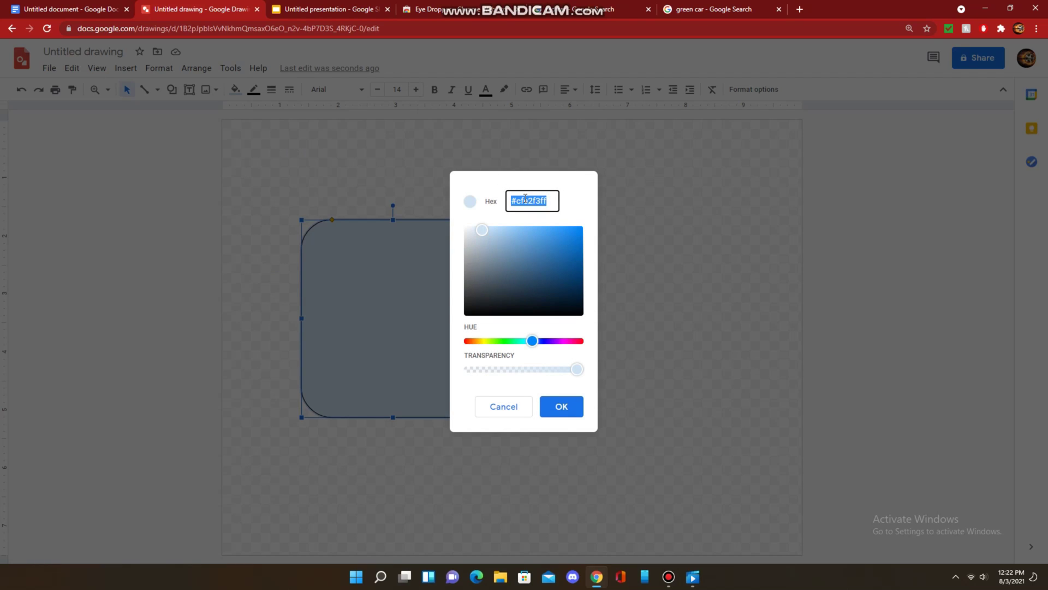
{"action": "key", "text": "ctrl+v"}
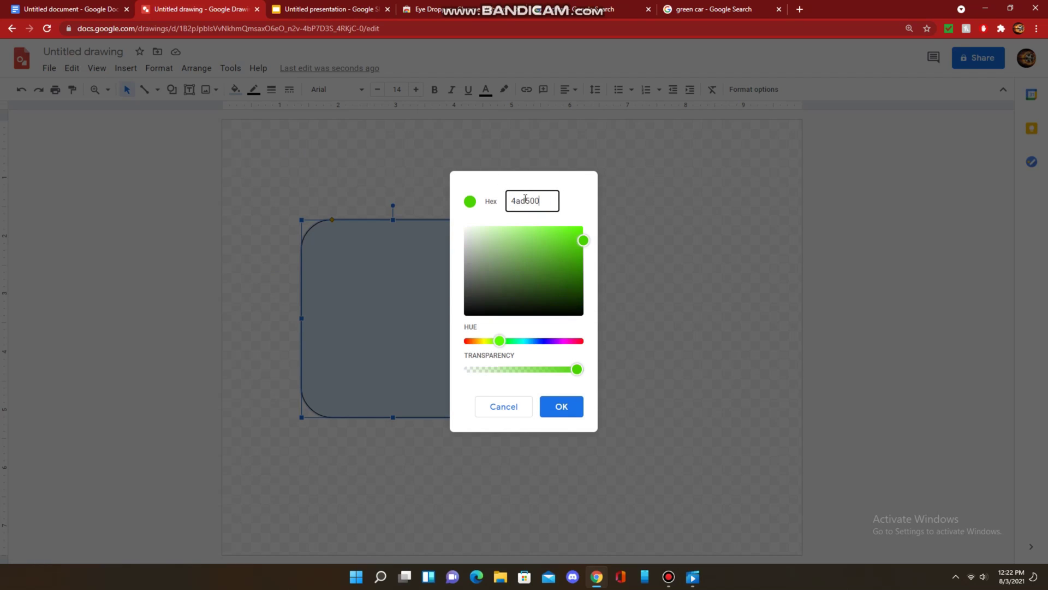
{"action": "left_click", "coordinate": [563, 413]}
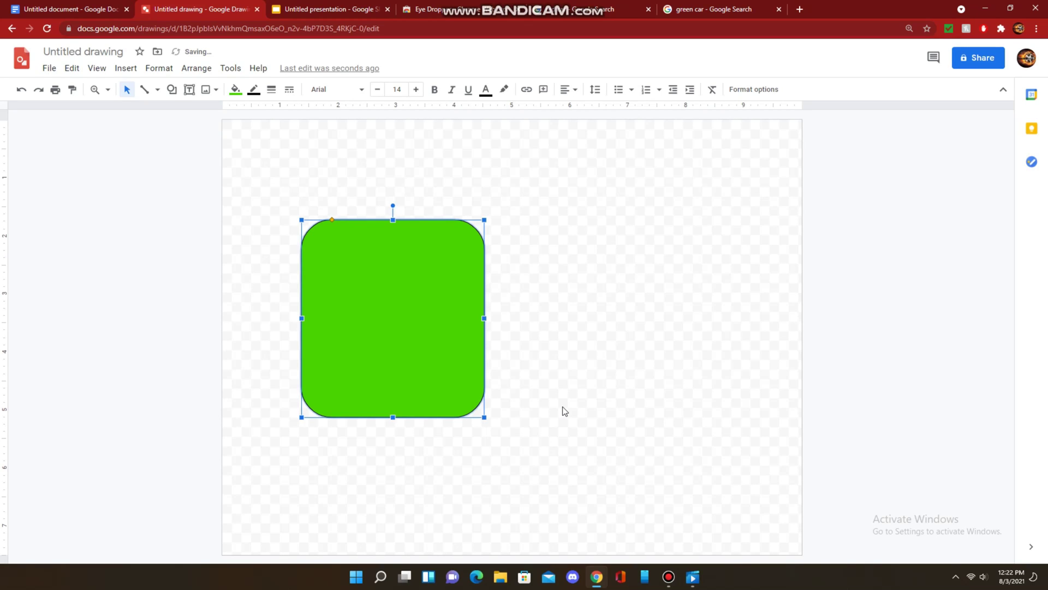
Step: Open the custom border colour settings for the rounded rectangle and sample the car's red from the "red car" image results with Eye Dropper
{"action": "left_click", "coordinate": [254, 89]}
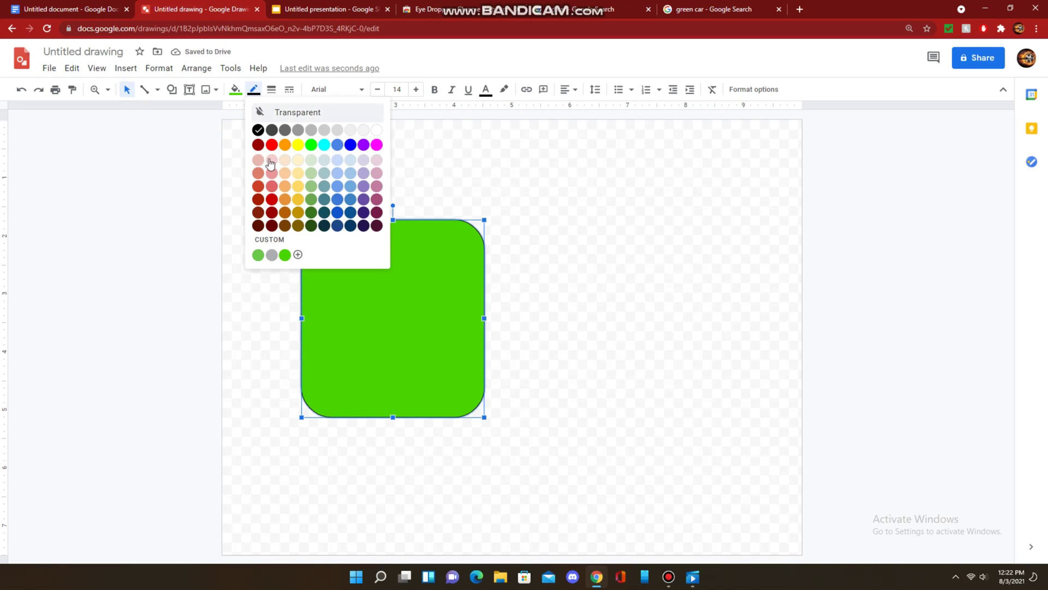
{"action": "left_click", "coordinate": [297, 254]}
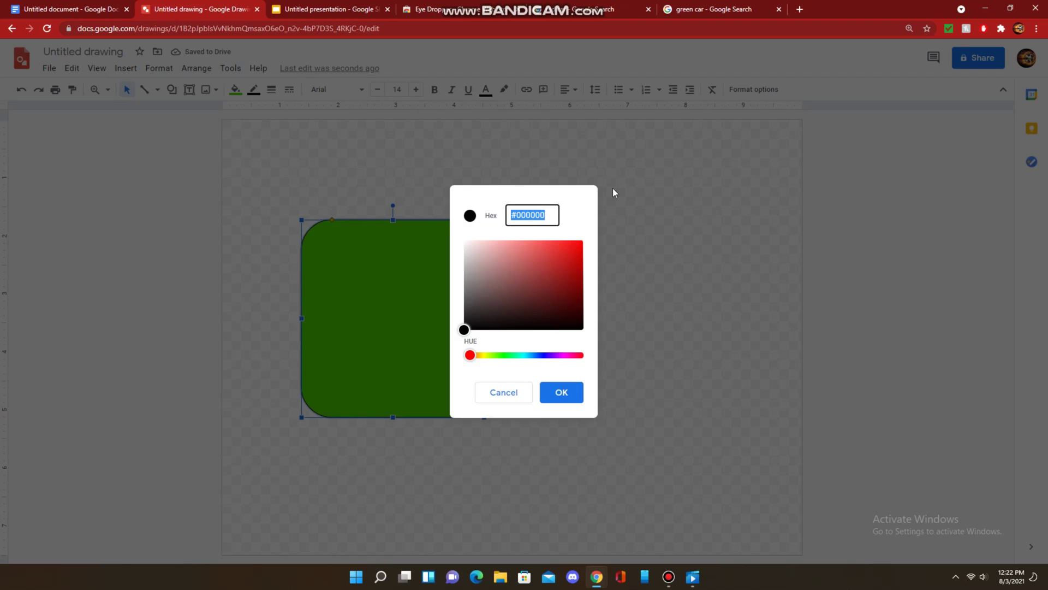
{"action": "left_click", "coordinate": [727, 8]}
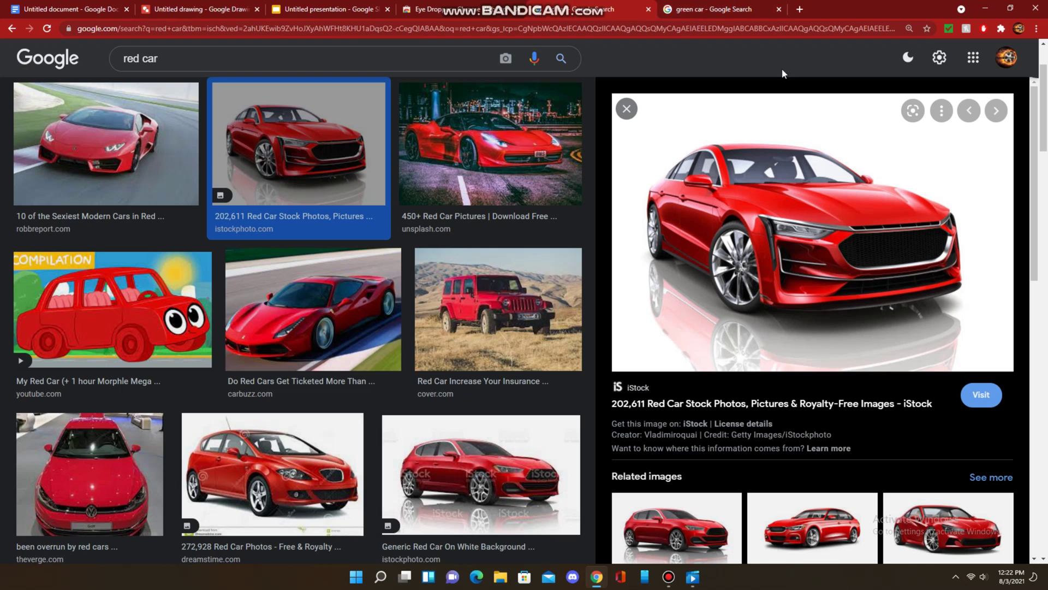
{"action": "left_click", "coordinate": [1000, 30]}
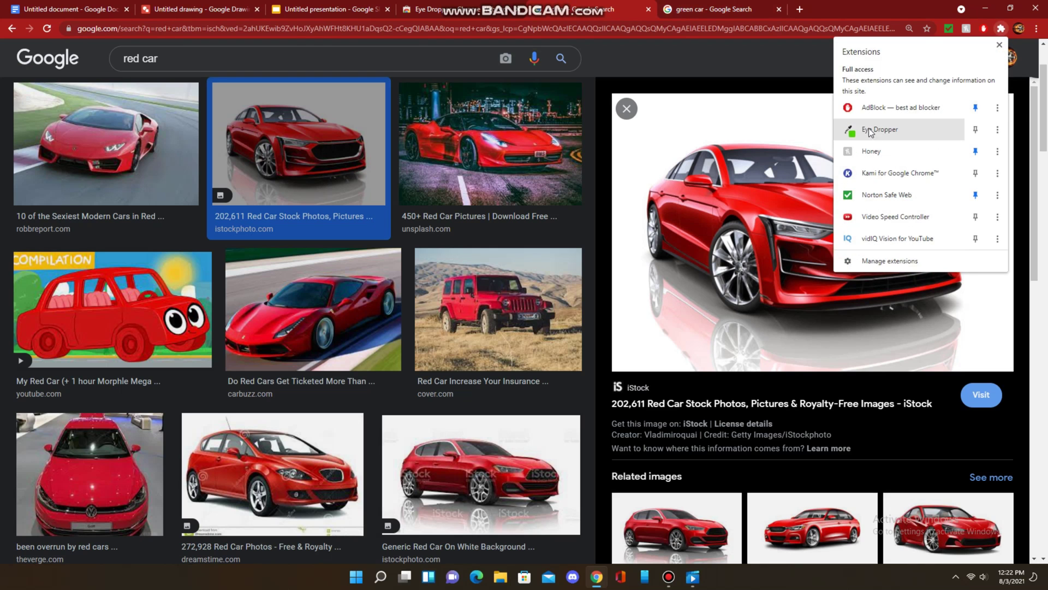
{"action": "left_click", "coordinate": [870, 131]}
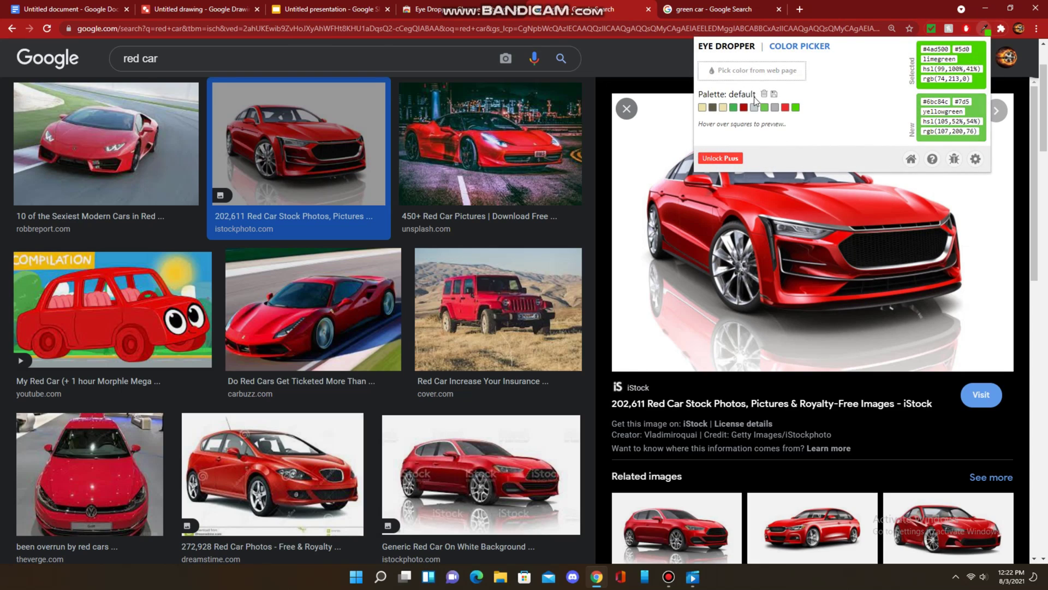
{"action": "key", "text": "Escape"}
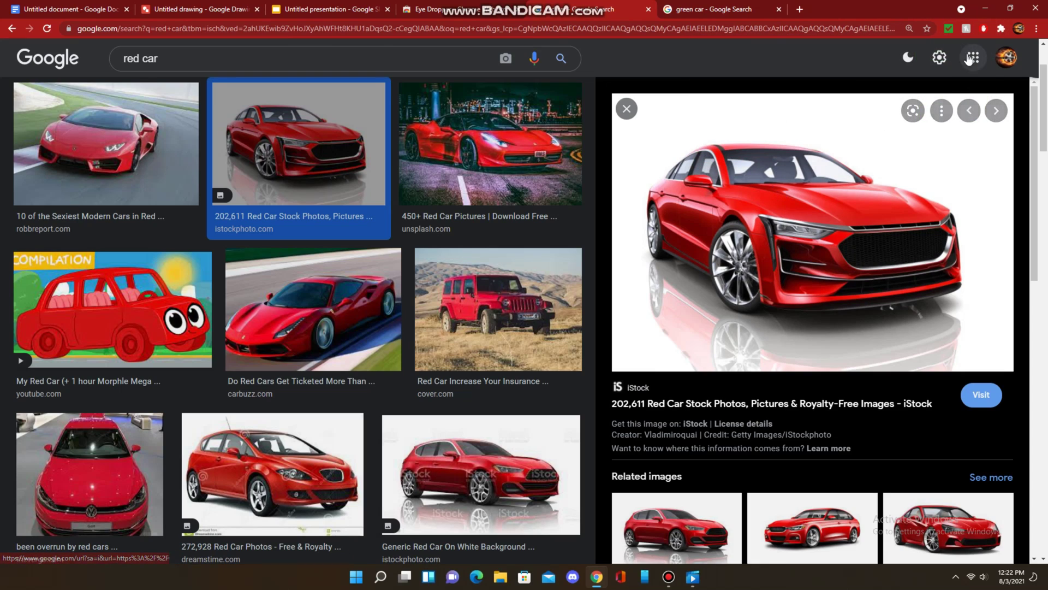
{"action": "left_click", "coordinate": [1000, 29]}
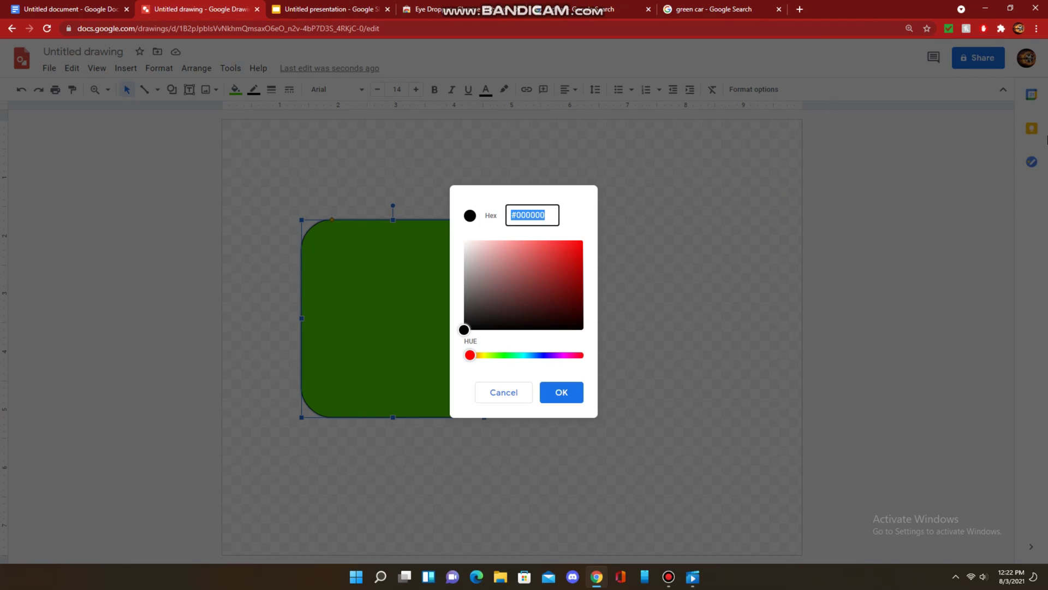
Step: Open Eye Dropper over the drawing and copy the selected red's hex code #ee110b
{"action": "left_click", "coordinate": [1001, 28]}
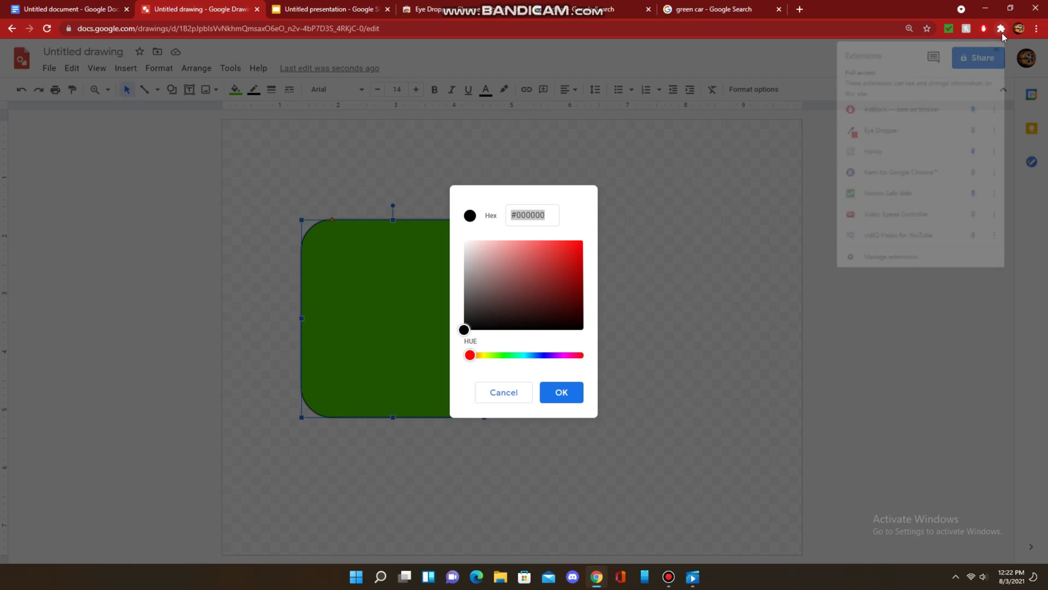
{"action": "left_click", "coordinate": [879, 129]}
{"action": "double_click", "coordinate": [931, 49]}
{"action": "key", "text": "ctrl+c"}
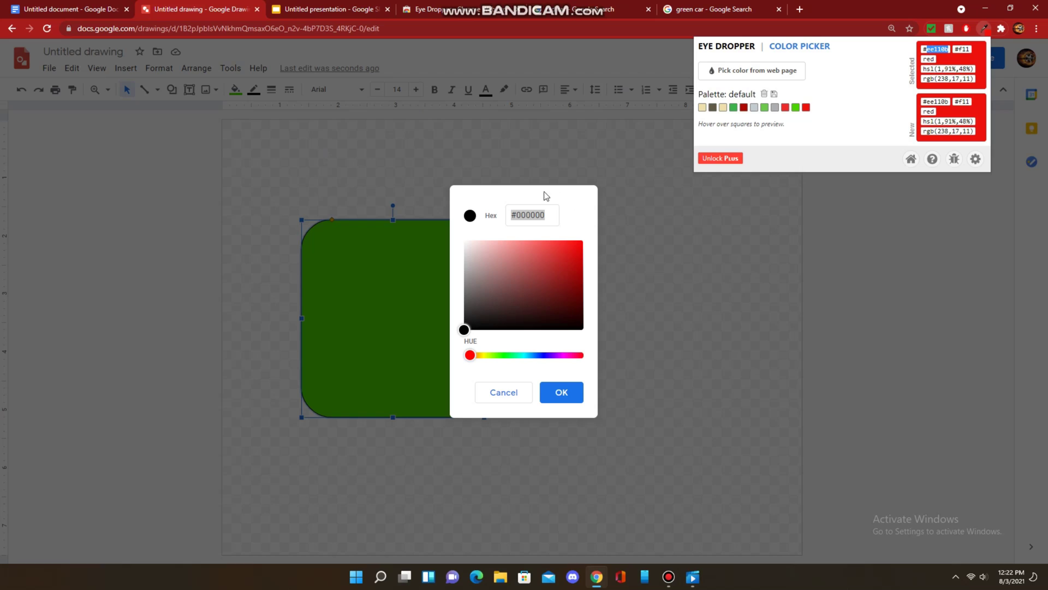
Step: Apply #ee110b as the rounded rectangle's custom border colour and set the border weight to 12px
{"action": "left_click", "coordinate": [522, 214]}
{"action": "key", "text": "ctrl+v"}
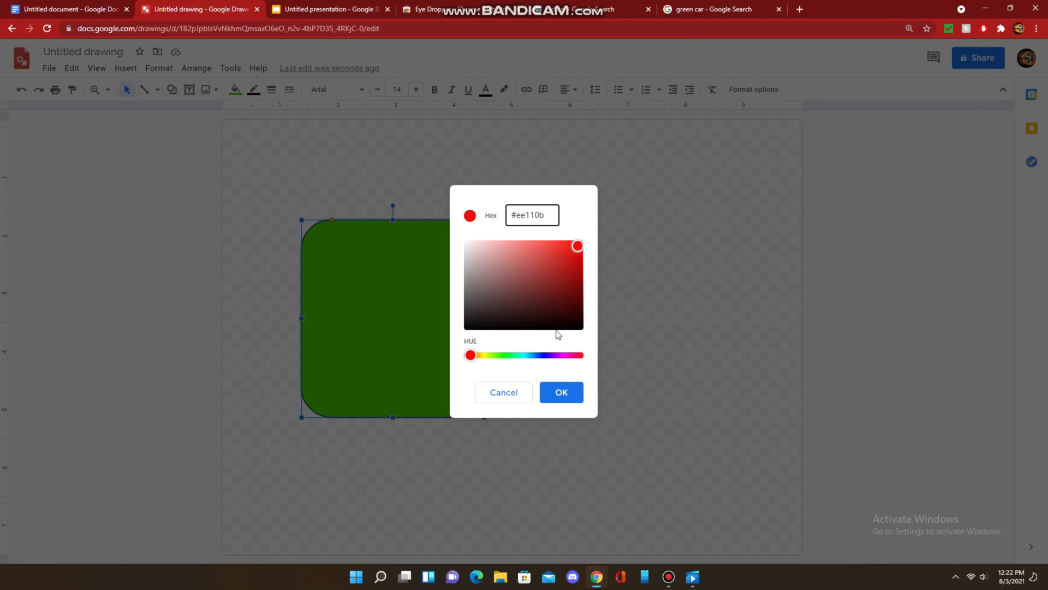
{"action": "left_click", "coordinate": [561, 393]}
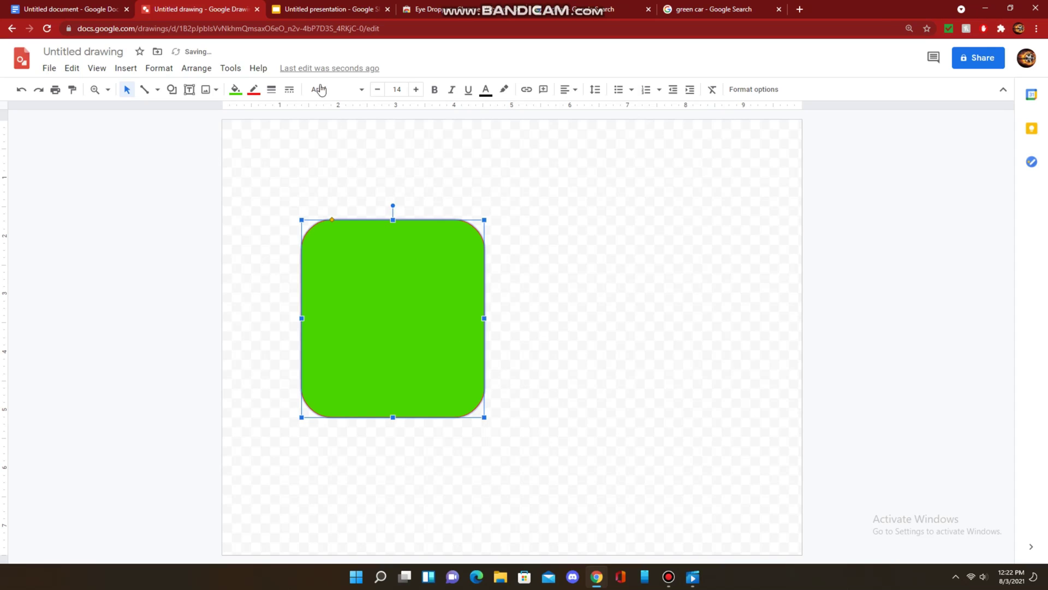
{"action": "left_click", "coordinate": [271, 89]}
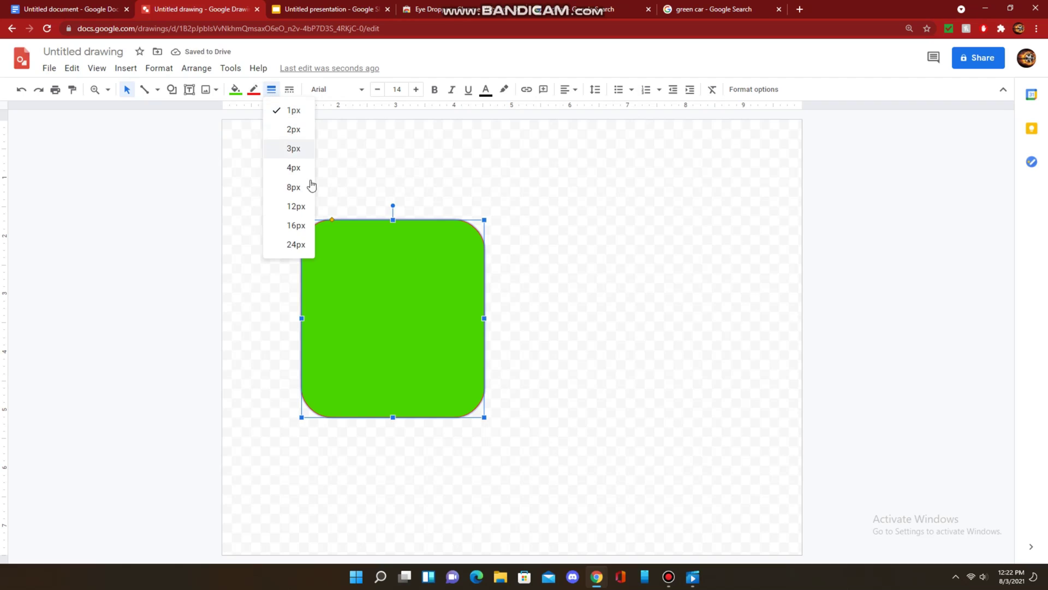
{"action": "left_click", "coordinate": [294, 206]}
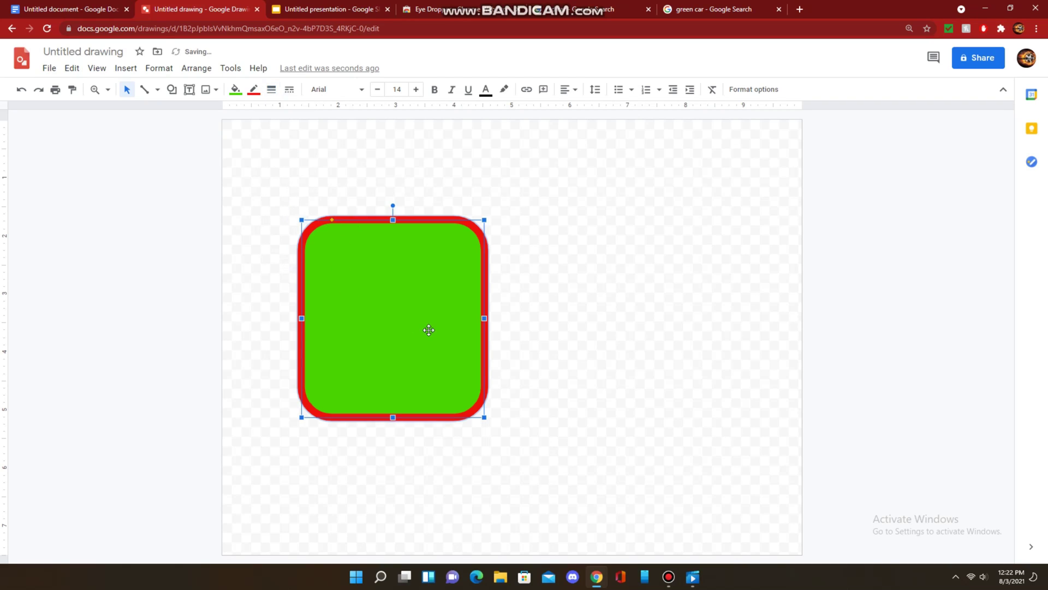